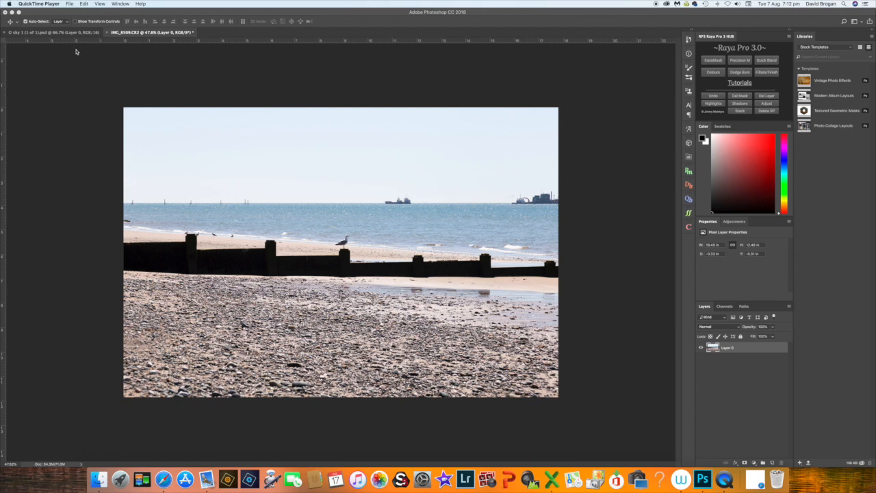
Copy the entire sunset sky image and paste it into the IMG_8509.CR2 beach photo, accepting the color profile conversion
left_click(95, 34)
left_click(50, 34)
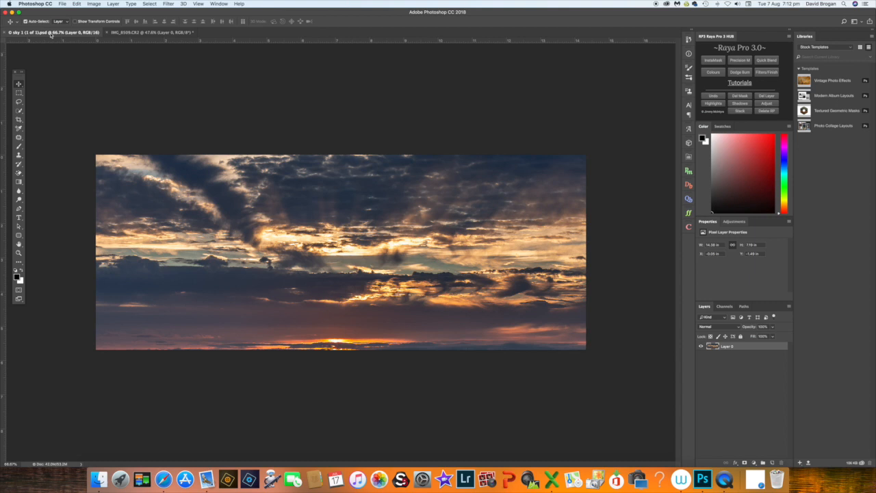
left_click(165, 33)
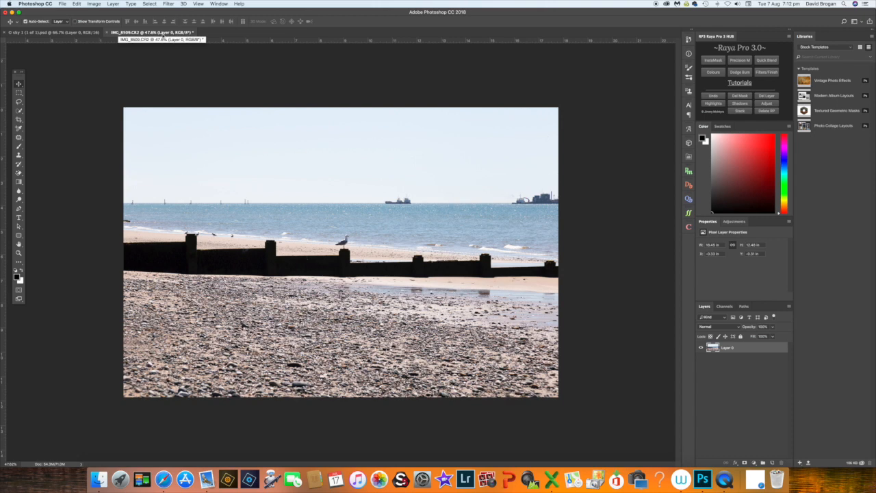
left_click(68, 33)
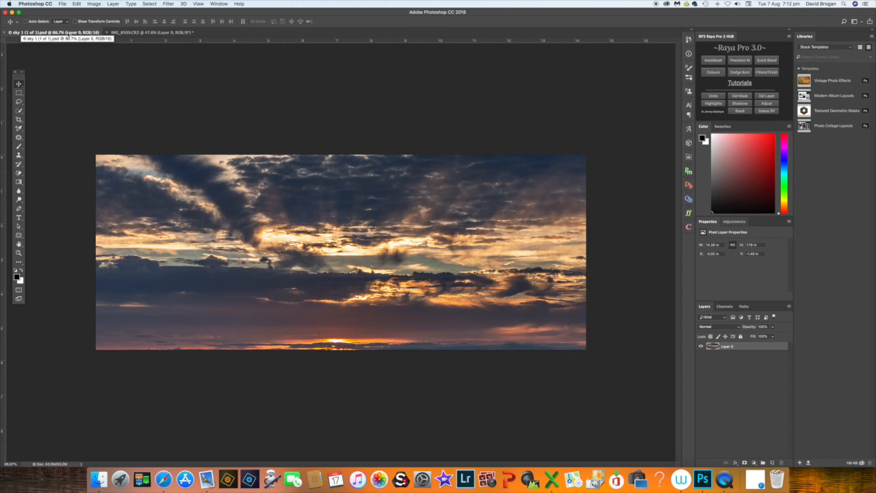
key("super+a")
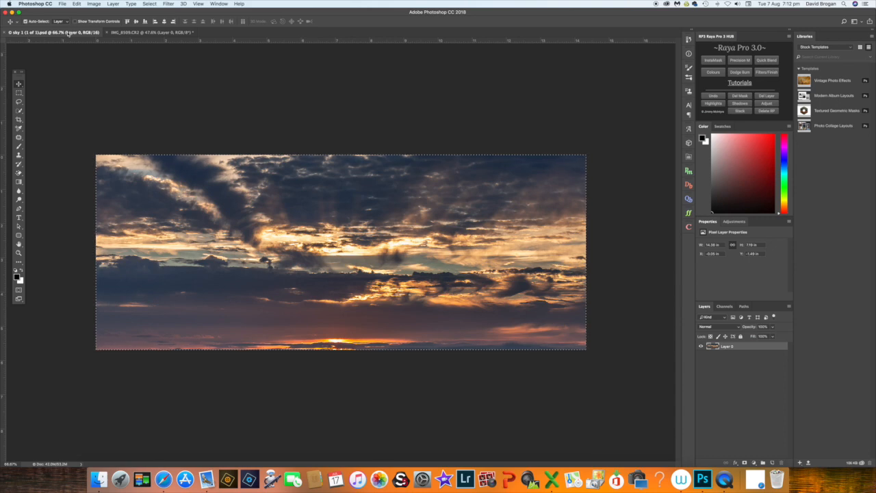
left_click(135, 33)
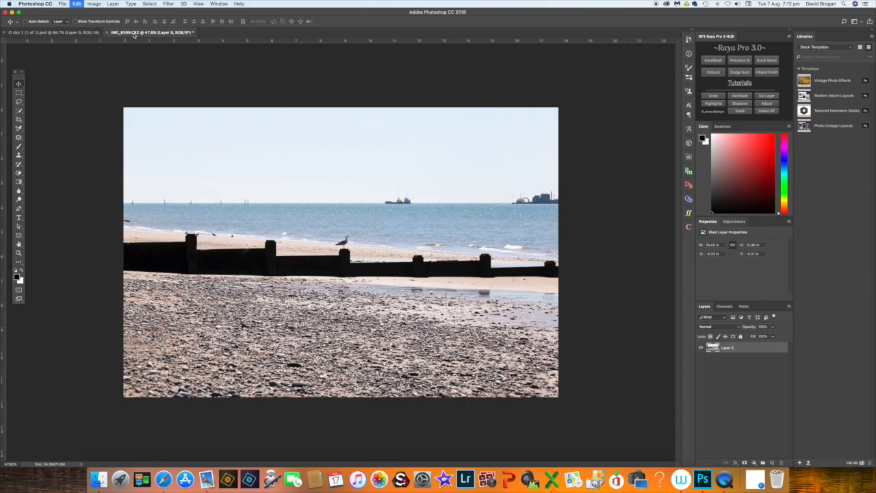
key("super+v")
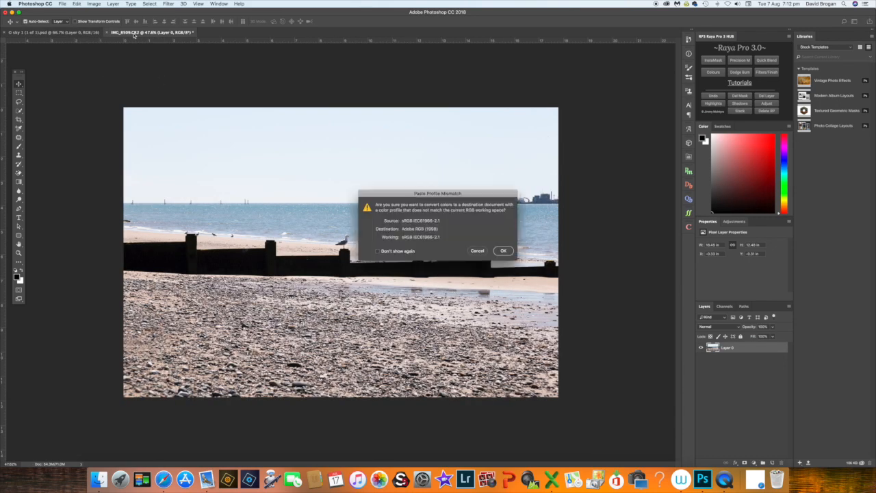
left_click(503, 250)
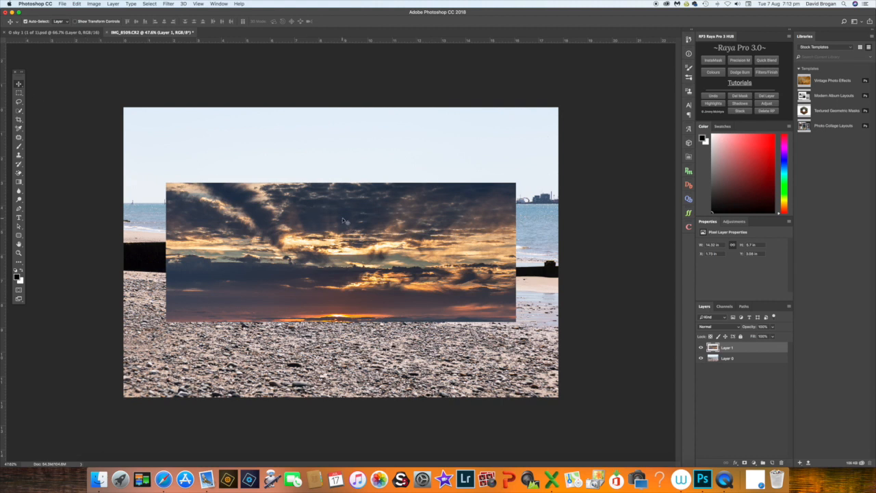
Move the pasted sky up so its lower edge meets the sea horizon, and stretch it to the photo's full width
left_click_drag(364, 269, 371, 149)
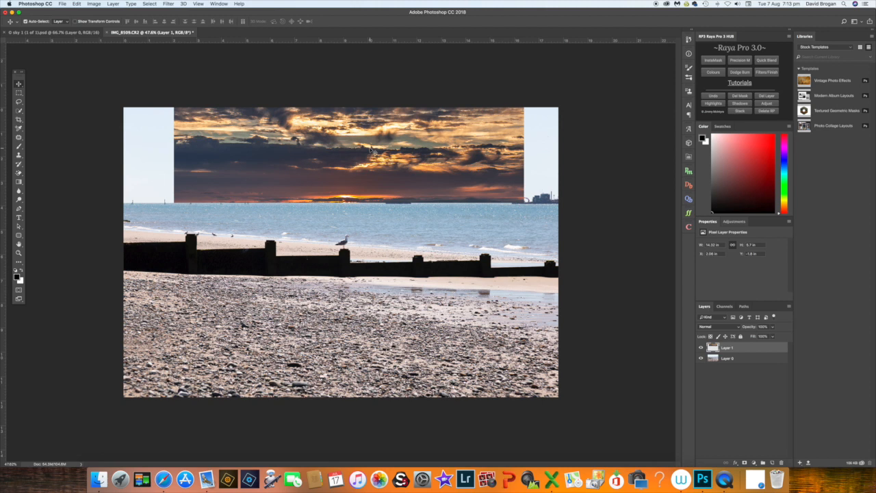
key("super+t")
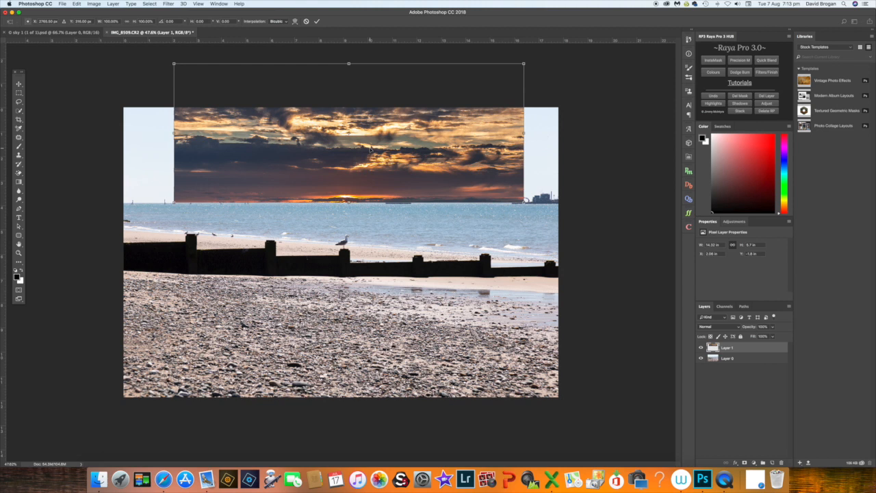
left_click_drag(525, 133, 558, 132)
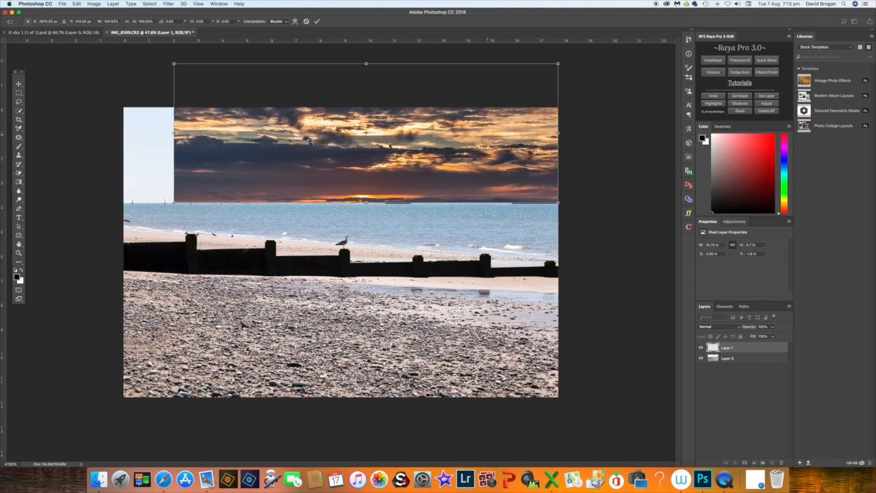
left_click_drag(174, 134, 120, 134)
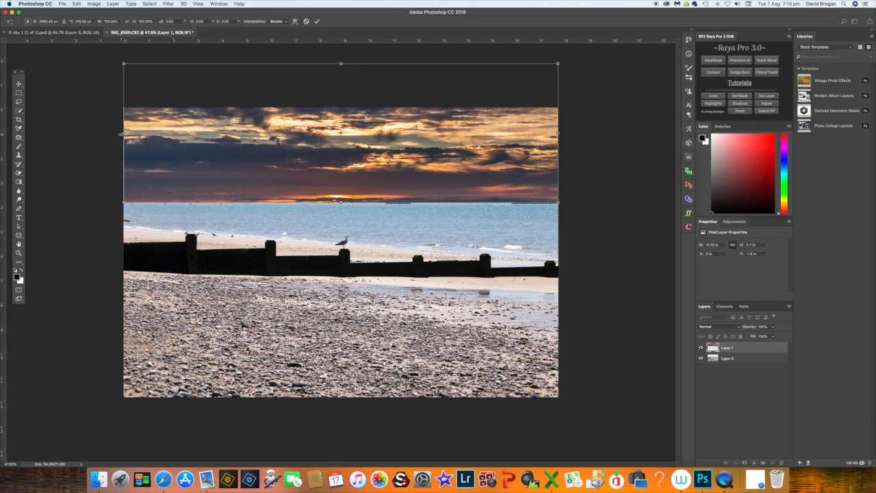
left_click(316, 21)
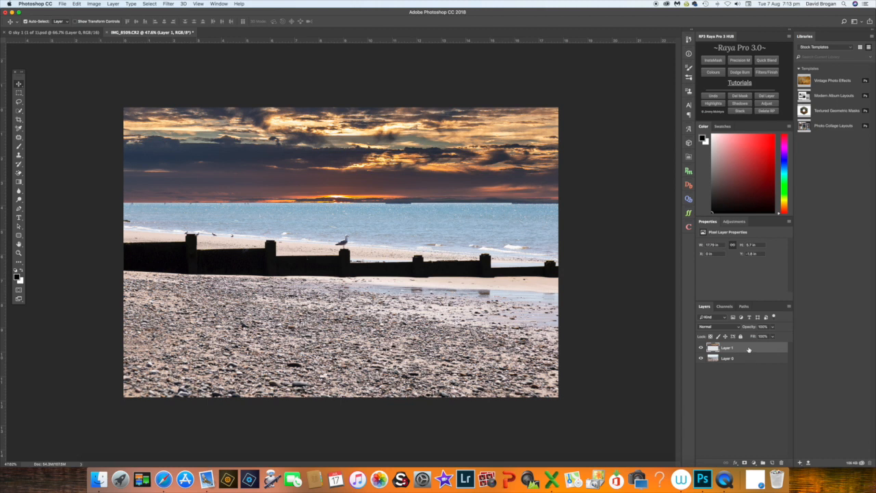
Duplicate the sky layer, placing the copy below the horizon and flipping it vertically as a reflection
left_click_drag(750, 350, 774, 469)
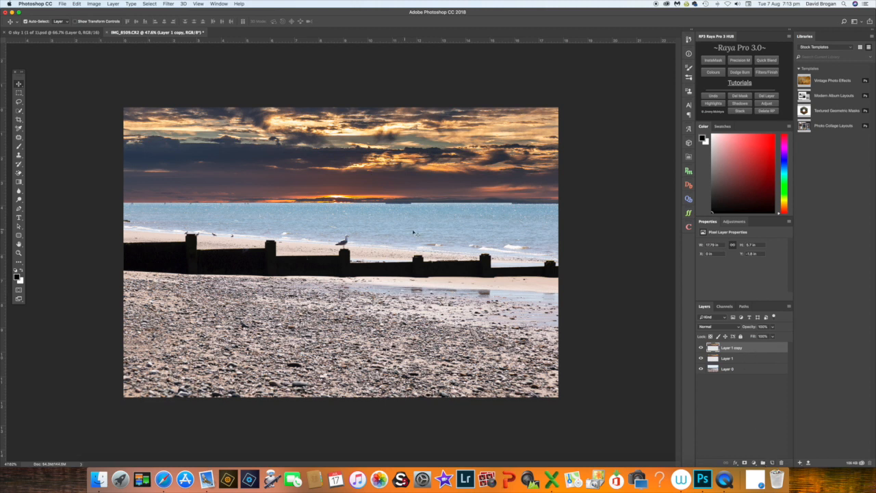
left_click_drag(349, 160, 348, 307)
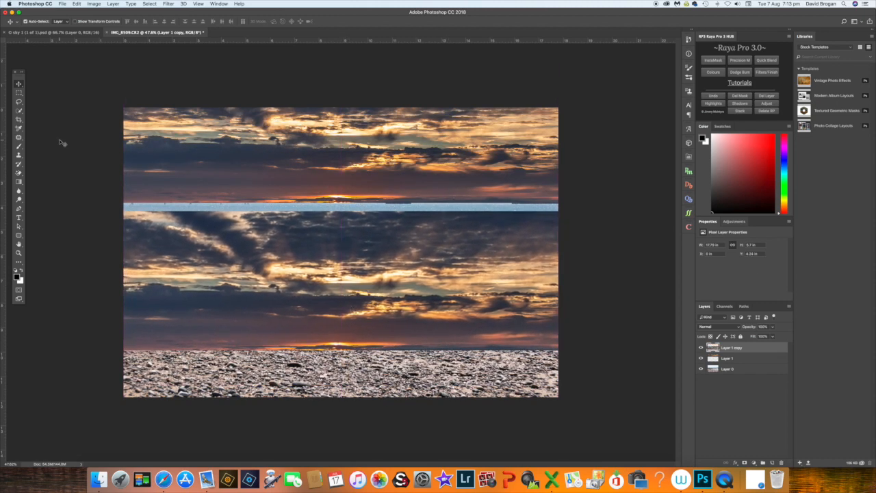
key("super+t")
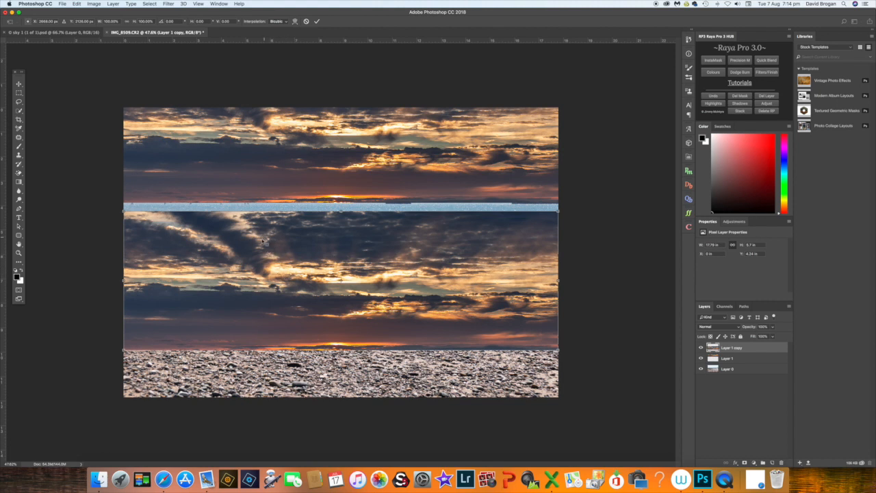
right_click(316, 251)
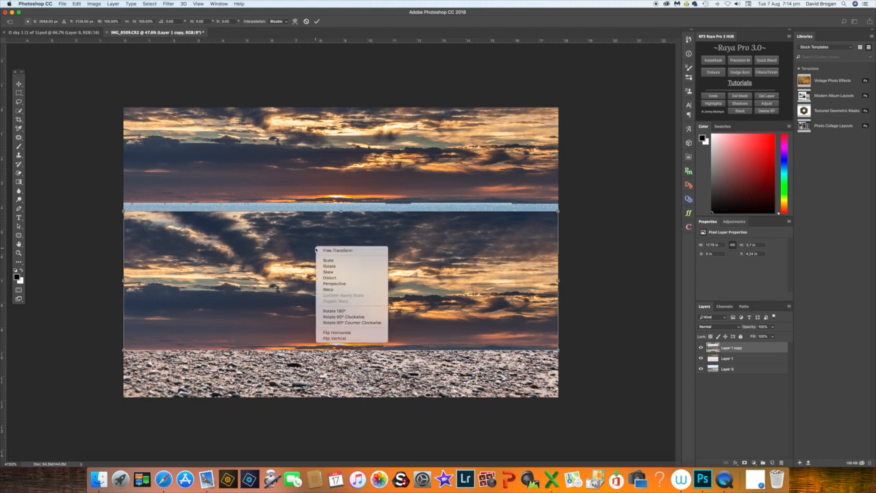
left_click(353, 338)
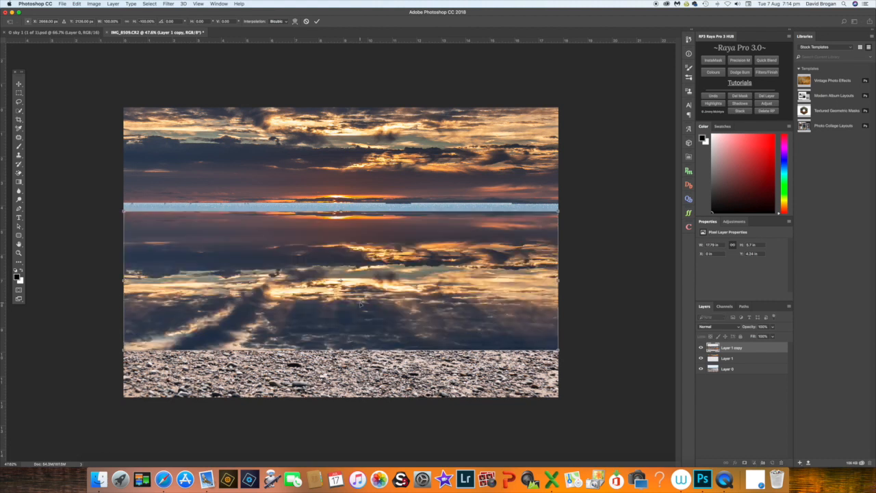
Align the flipped sky's upper edge with the horizon and stretch it down to the bottom edge of the photo
left_click_drag(360, 304, 358, 299)
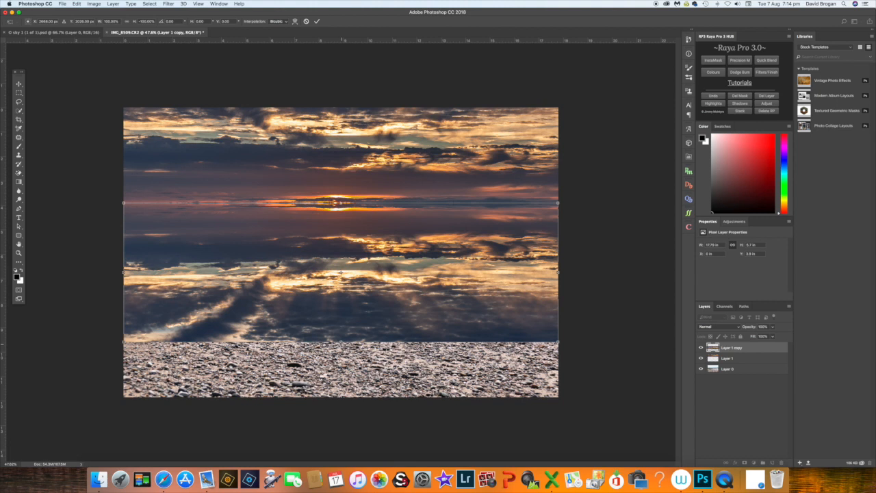
left_click_drag(341, 341, 344, 397)
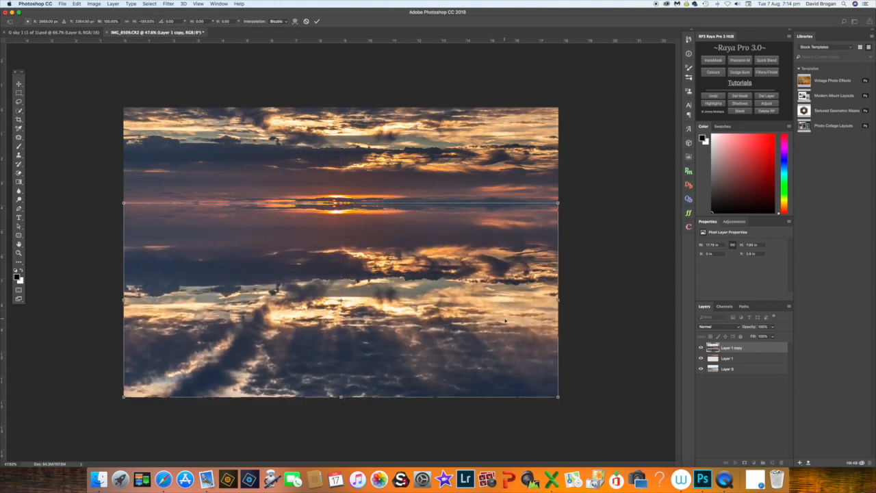
left_click_drag(428, 247, 429, 247)
left_click(317, 21)
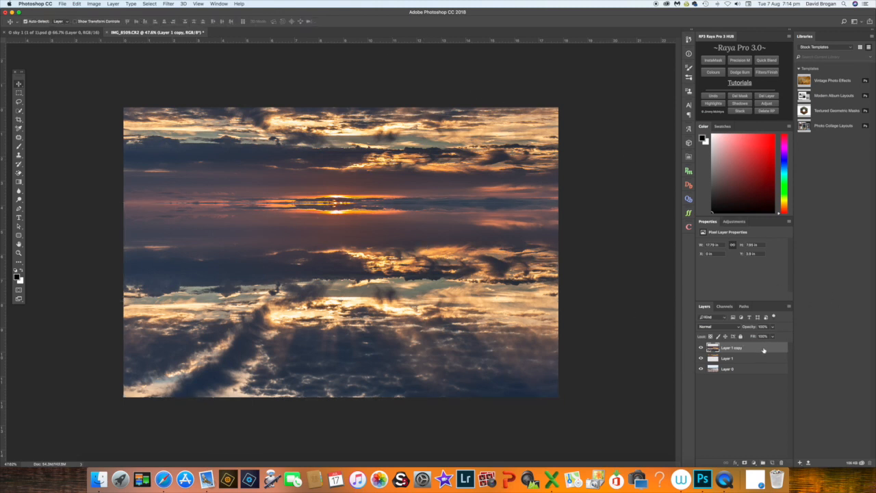
Merge the original sky layer and its flipped copy into one layer
left_click(760, 359, "shift")
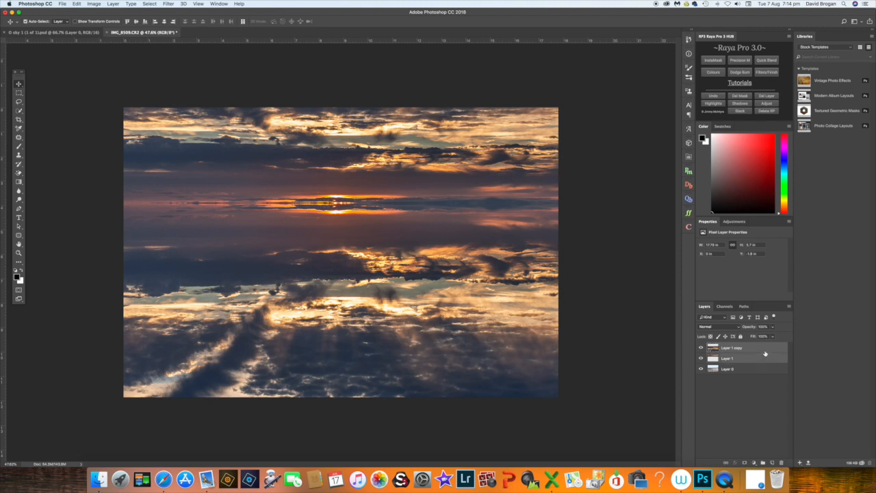
right_click(765, 353)
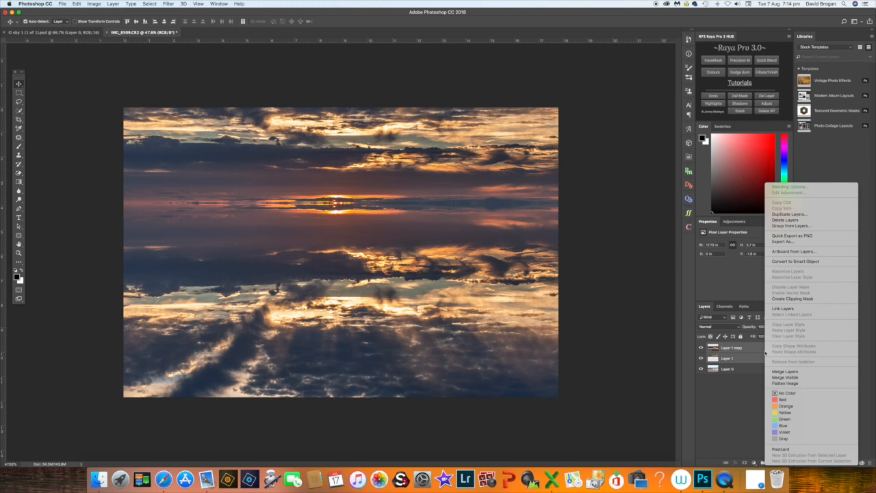
left_click(798, 373)
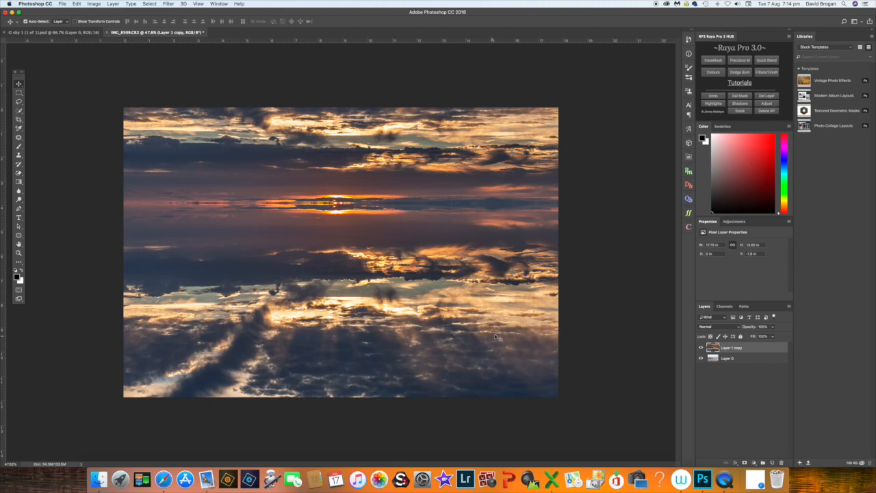
Check the beach photo beneath the merged sky layer, and set that layer's blending mode to Multiply
left_click(701, 349)
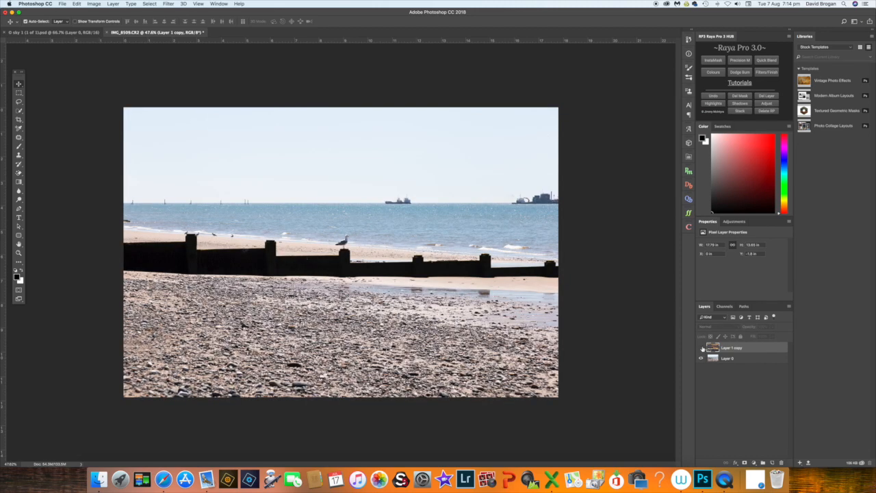
left_click(701, 348)
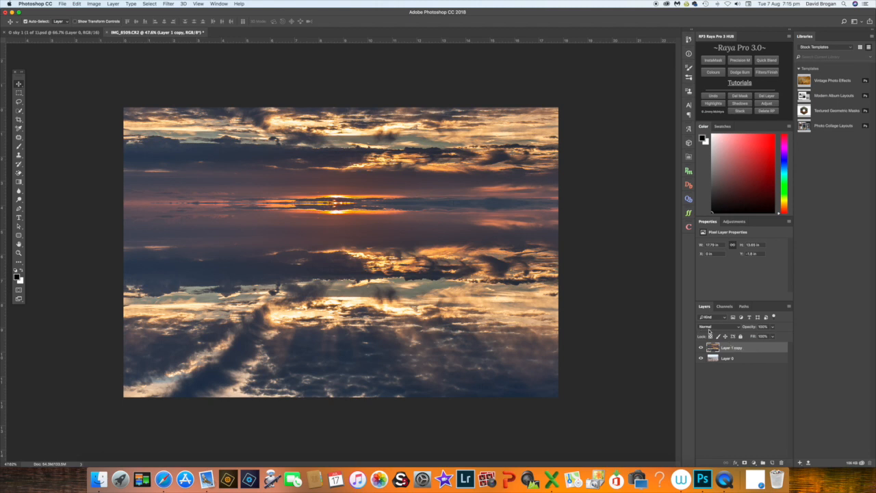
left_click(740, 330)
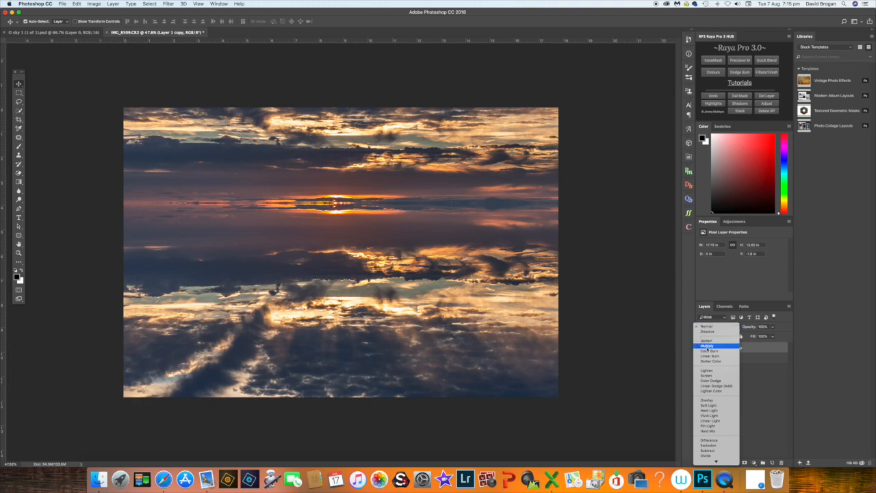
left_click(707, 346)
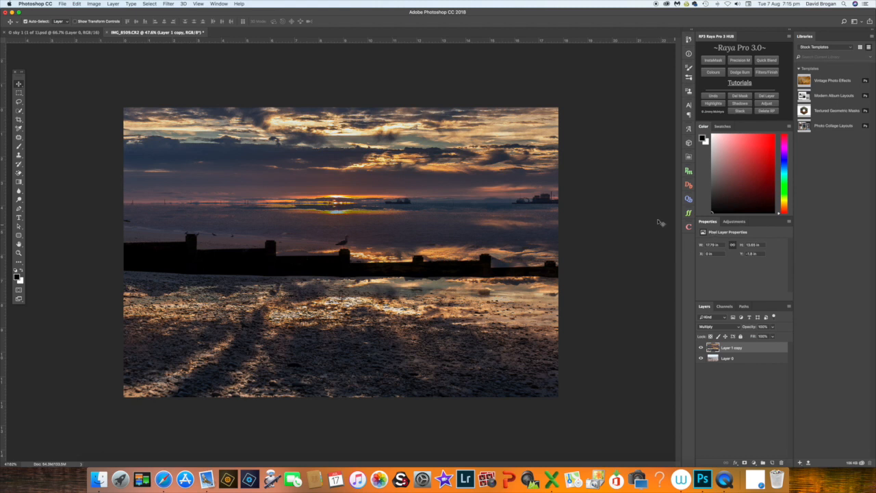
Lasso the sea and beach area below the horizon, looping around the ship and the structures on the horizon
left_click(22, 102)
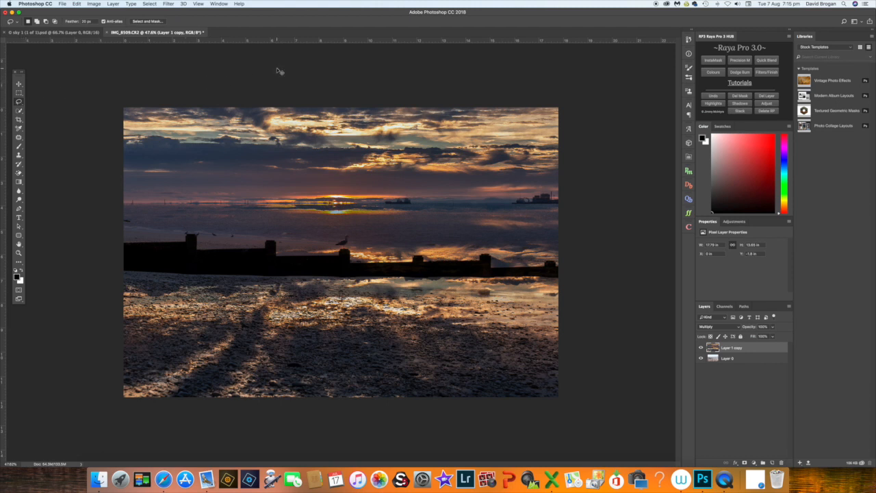
key("super+plus")
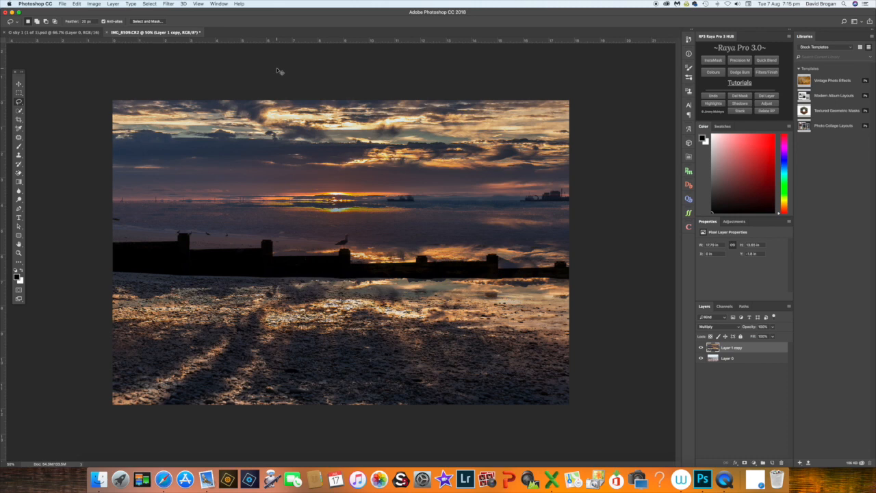
key("super+plus")
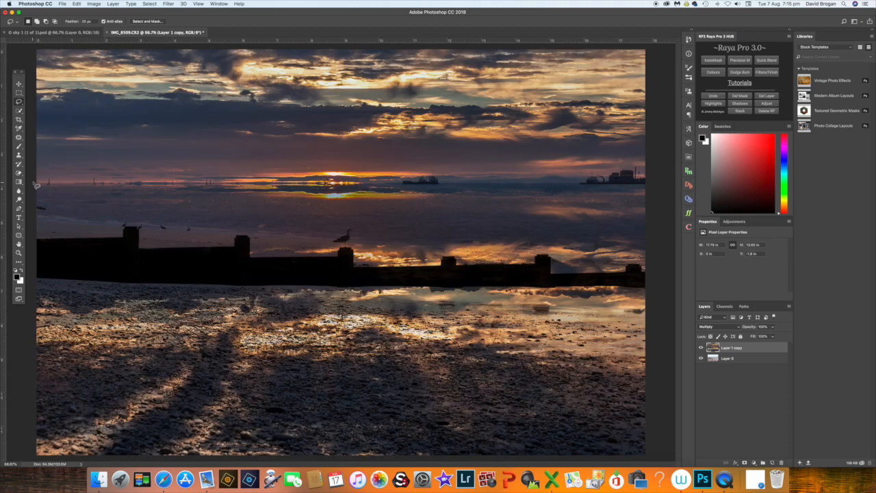
left_click_drag(38, 183, 37, 182)
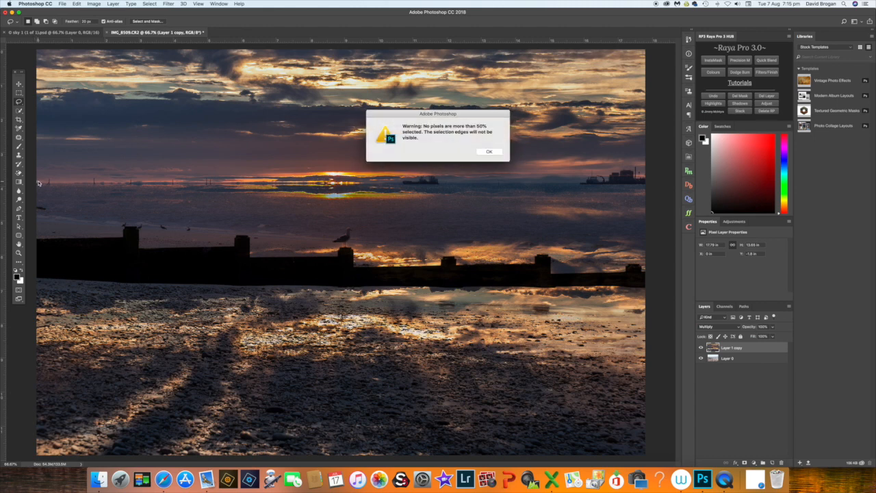
left_click(490, 151)
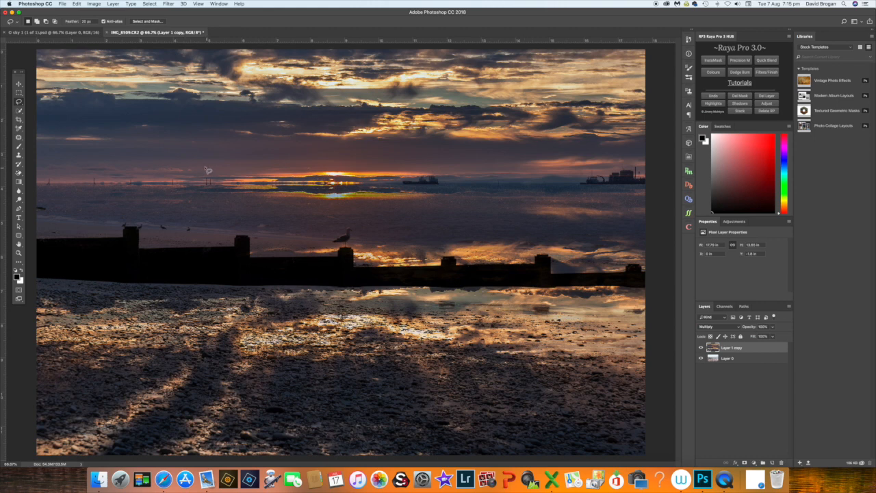
mouse_move(41, 184)
left_mouse_down()
mouse_move(379, 189)
mouse_move(432, 171)
mouse_move(444, 187)
mouse_move(571, 186)
left_mouse_up()
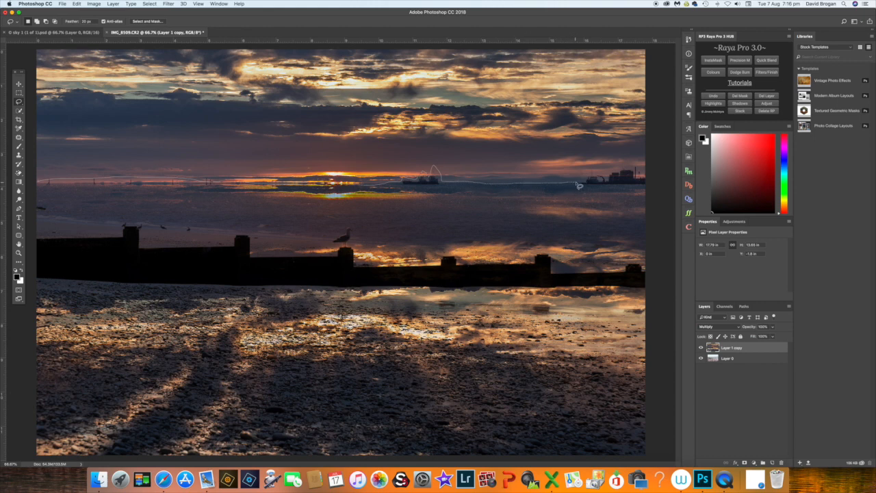
mouse_move(588, 176)
left_mouse_down()
mouse_move(628, 170)
mouse_move(659, 176)
mouse_move(662, 344)
mouse_move(694, 462)
mouse_move(89, 472)
mouse_move(28, 192)
mouse_move(38, 184)
left_mouse_up()
Apply a Gaussian Blur with a radius of about 170 pixels to the selected reflection area, and deselect it
left_click(171, 5)
mouse_move(192, 86)
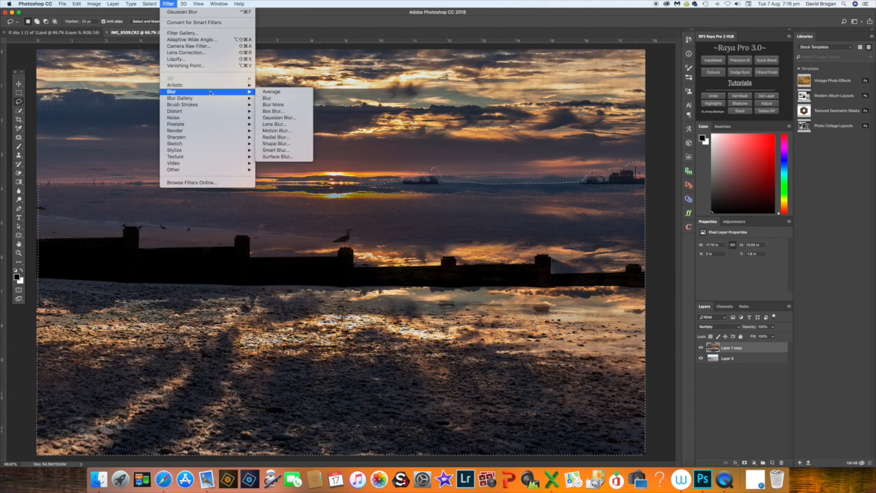
left_click(280, 118)
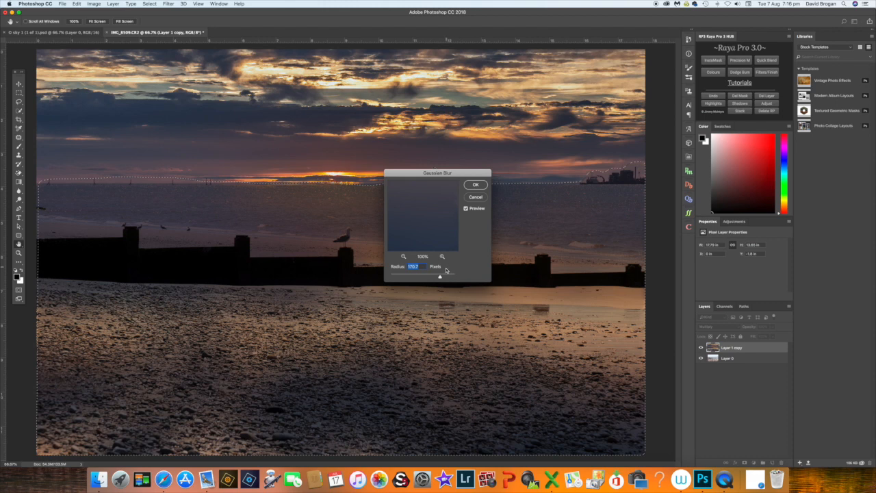
left_click_drag(440, 276, 439, 277)
left_click(476, 184)
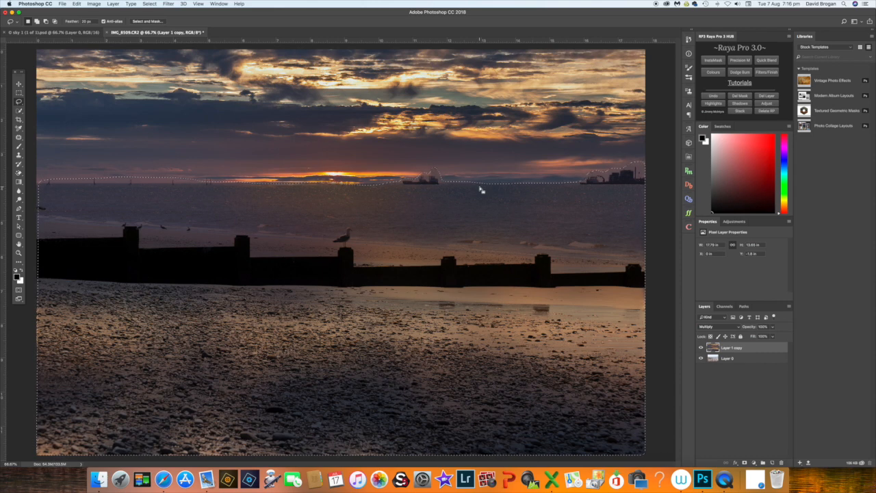
key("super+d")
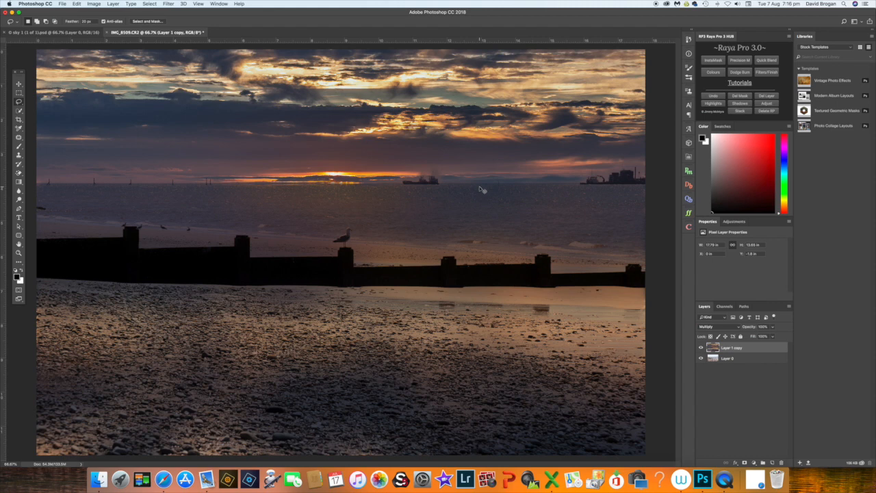
Compare the whole photo with and without the blended sky layer
key("super+minus")
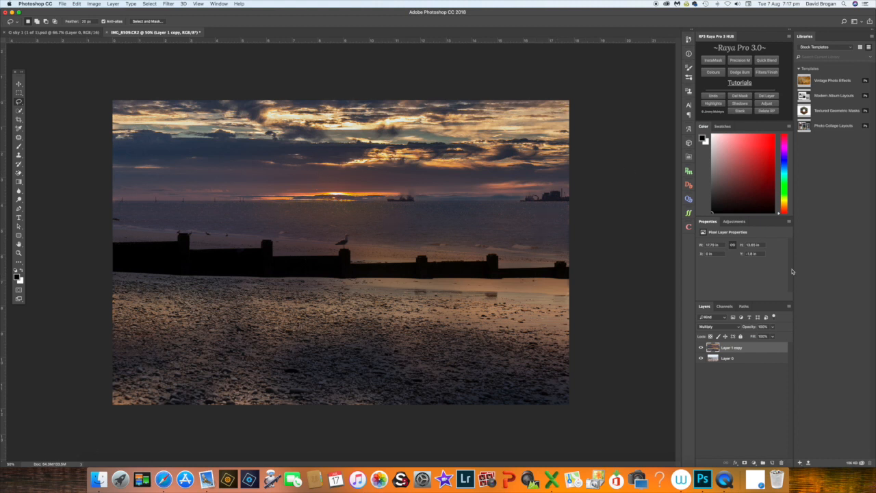
left_click(701, 347)
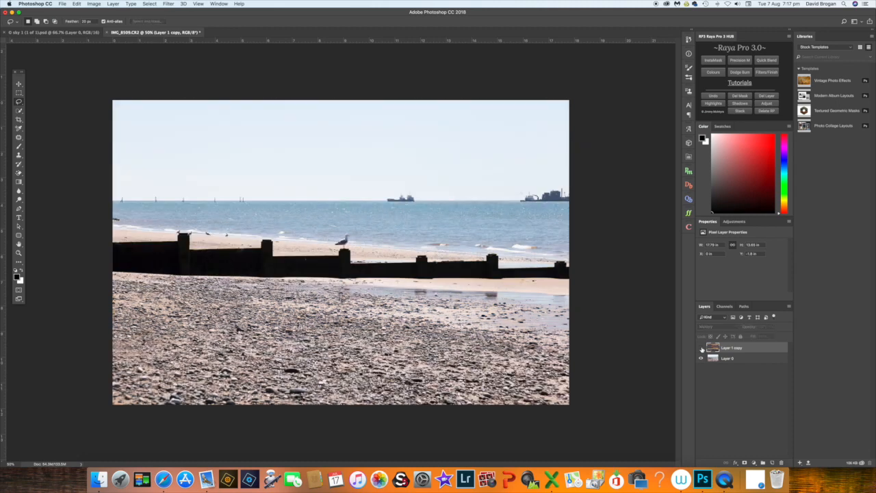
left_click(701, 347)
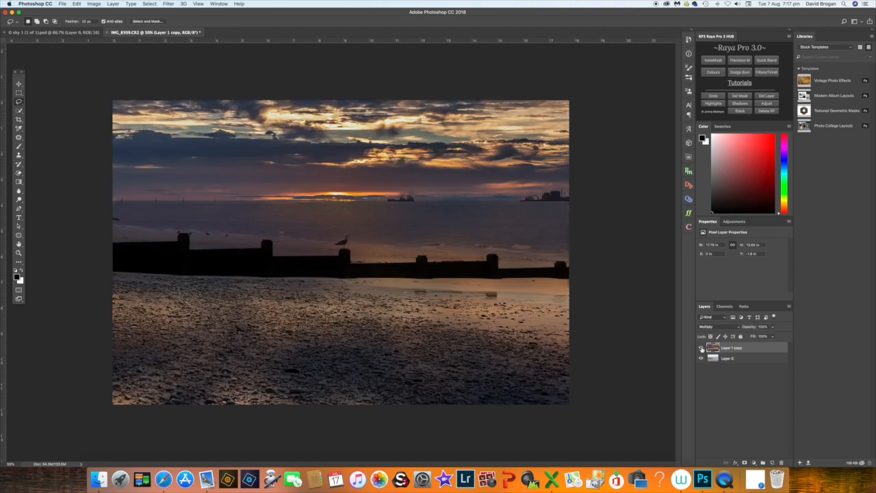